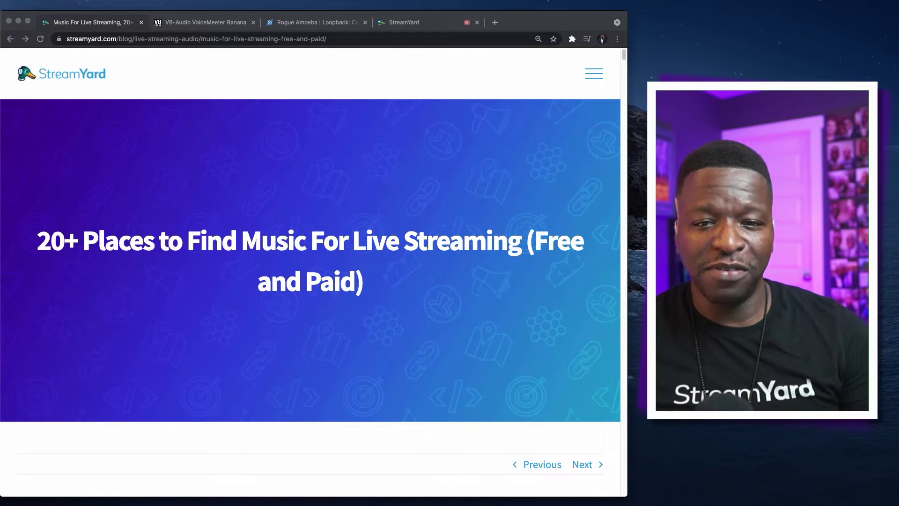
Step: Scroll down through the blog post
{"action": "scroll", "coordinate": [311, 272], "scroll_direction": "down", "scroll_amount": 10}
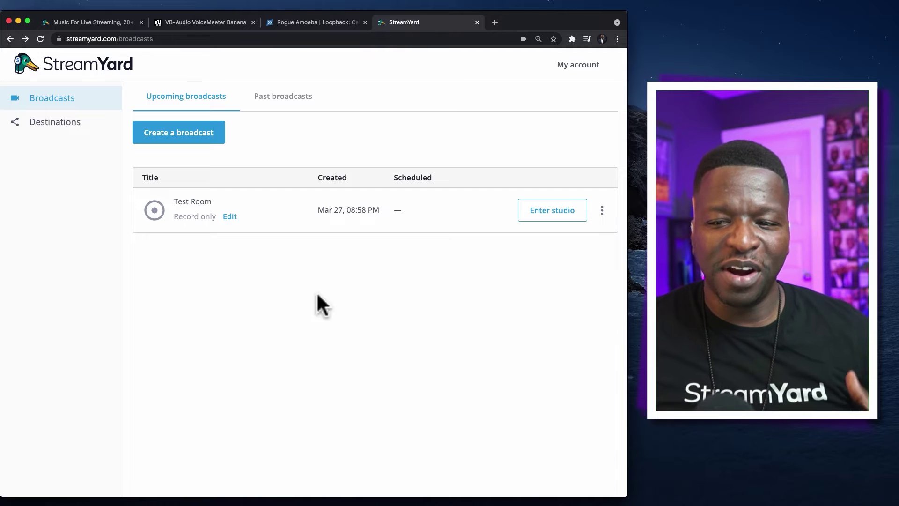
Step: Enter the Test Room studio with the camera off, echo cancellation off and stereo audio on
{"action": "left_click", "coordinate": [549, 222]}
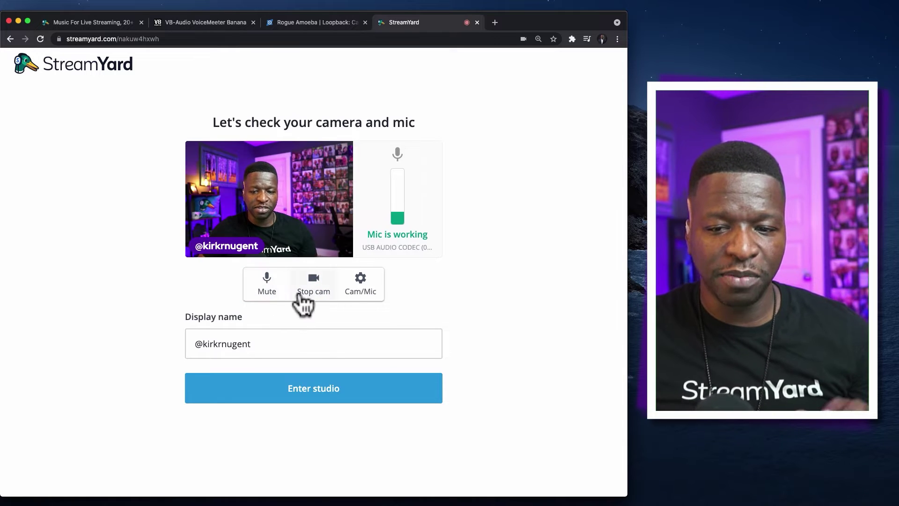
{"action": "left_click", "coordinate": [304, 292]}
{"action": "left_click", "coordinate": [356, 290]}
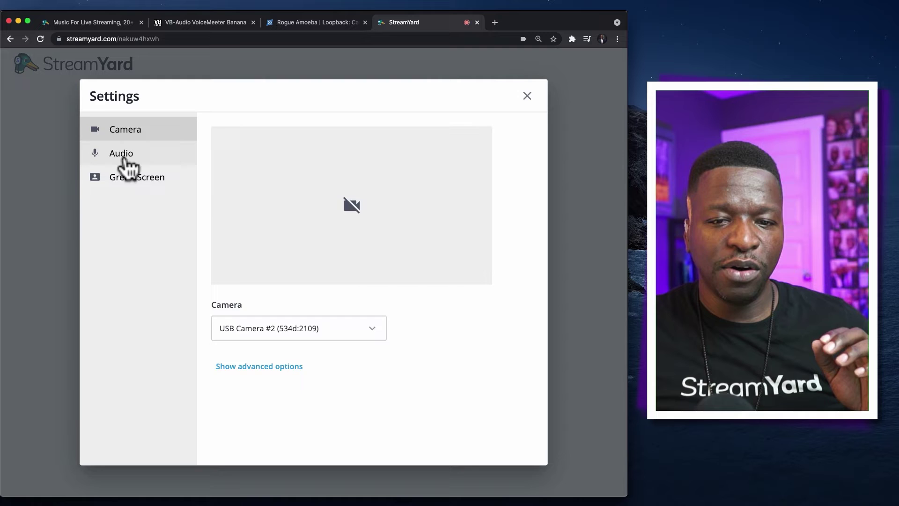
{"action": "left_click", "coordinate": [123, 159]}
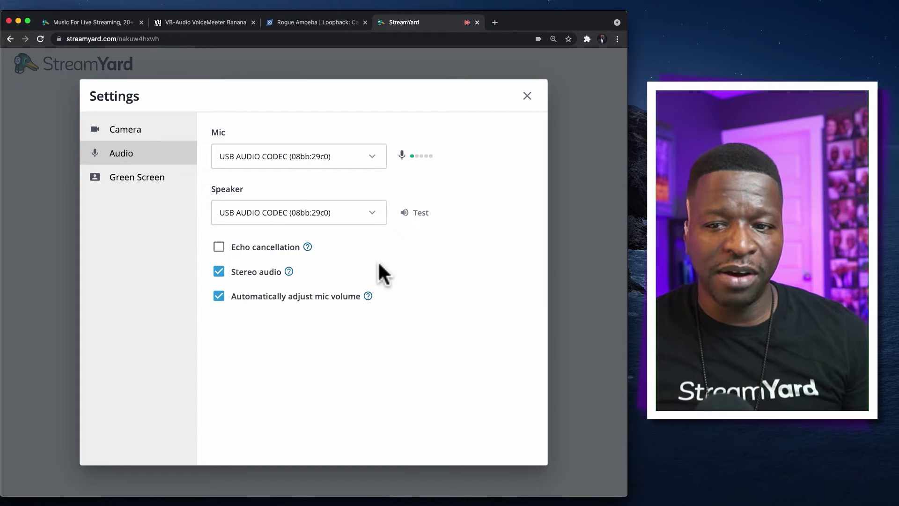
{"action": "left_click", "coordinate": [526, 97]}
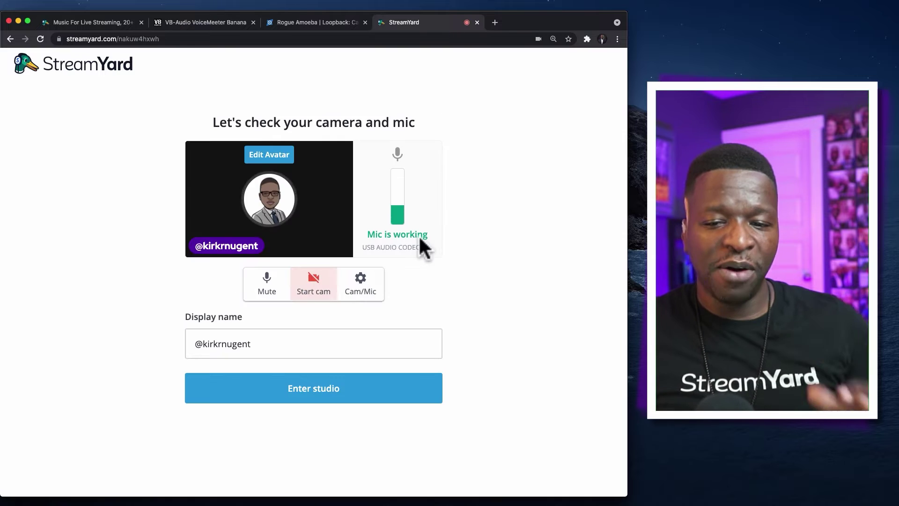
Step: Enter the studio and verify the second participant's mic has echo cancellation off
{"action": "left_click", "coordinate": [298, 391]}
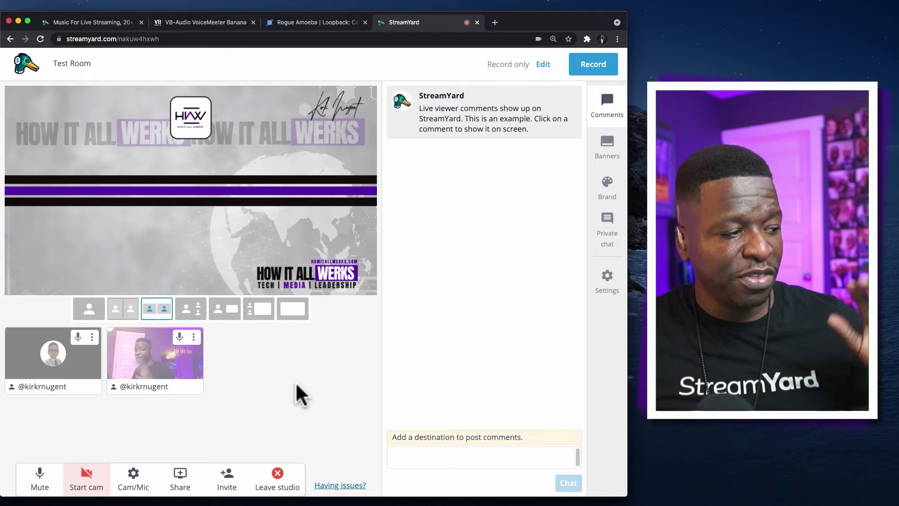
{"action": "left_click", "coordinate": [194, 337]}
{"action": "left_click", "coordinate": [192, 310]}
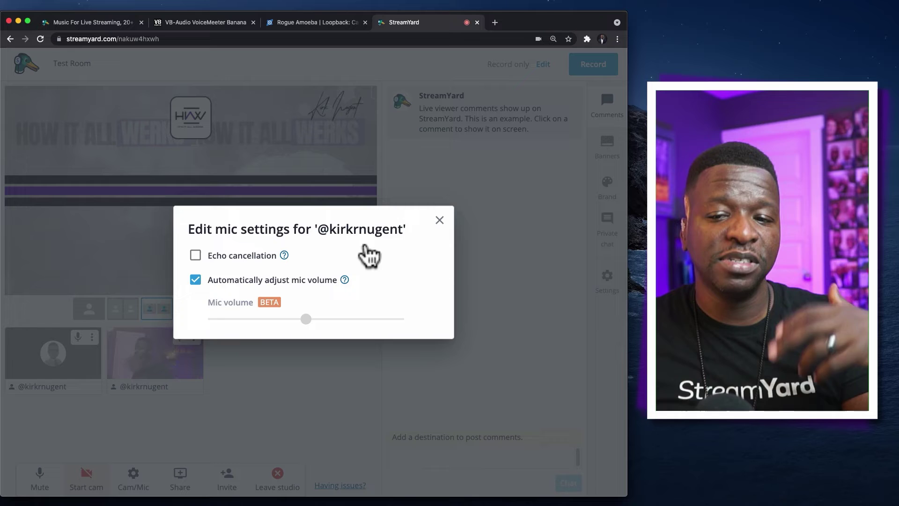
{"action": "left_click", "coordinate": [439, 220]}
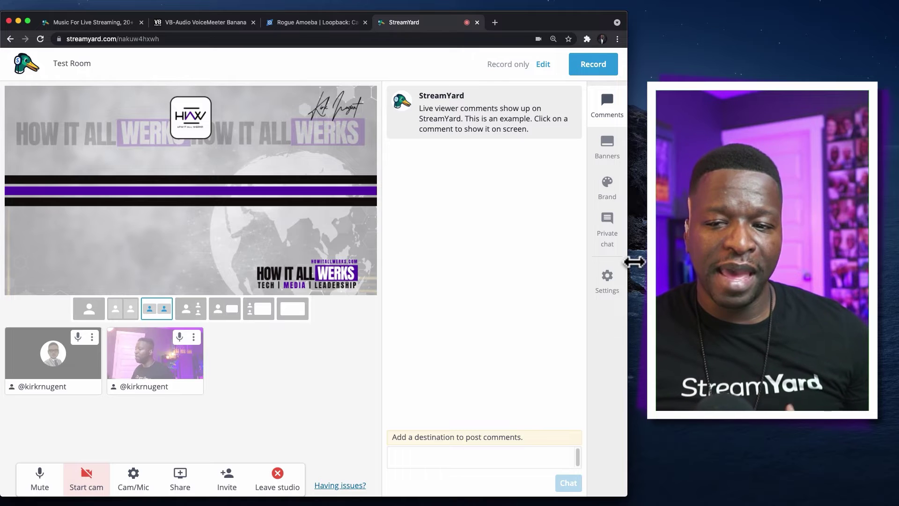
Step: Rename the Downloads video 'BBand15 Long (1).mov' to 'BBand15 Long (1).mp4'
{"action": "key", "text": "super+h"}
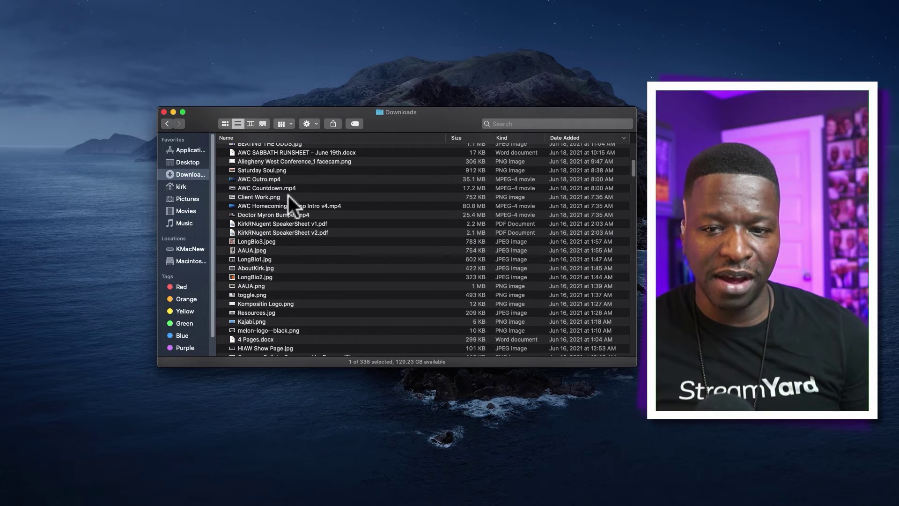
{"action": "scroll", "coordinate": [288, 196], "scroll_direction": "up", "scroll_amount": 10}
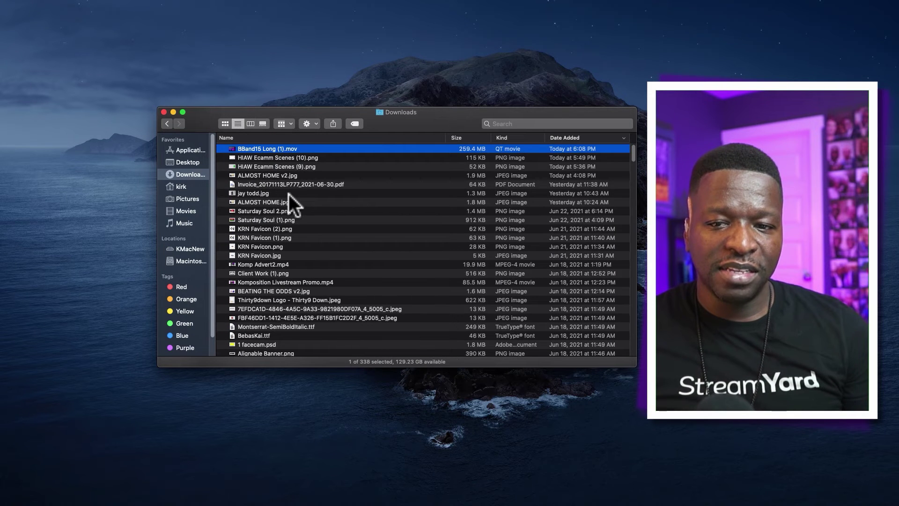
{"action": "left_click", "coordinate": [287, 150]}
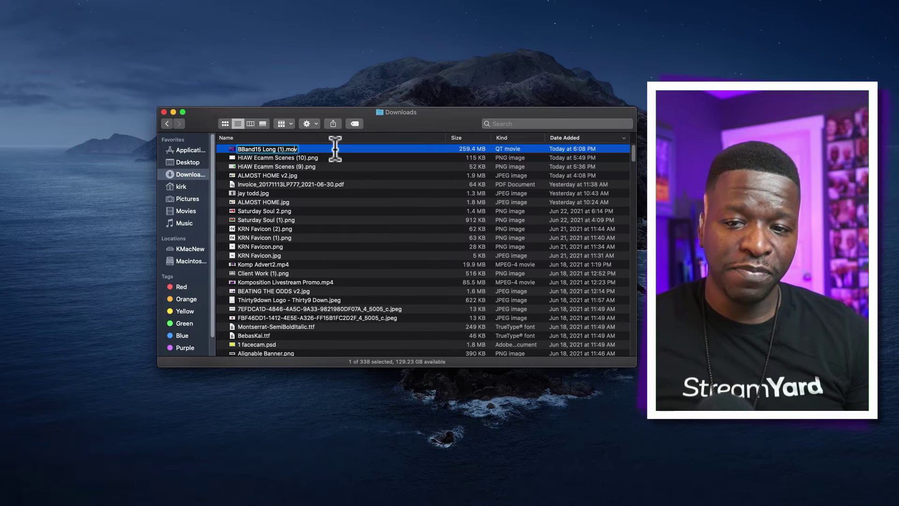
{"action": "key", "text": "BackSpace"}
{"action": "key", "text": "BackSpace"}
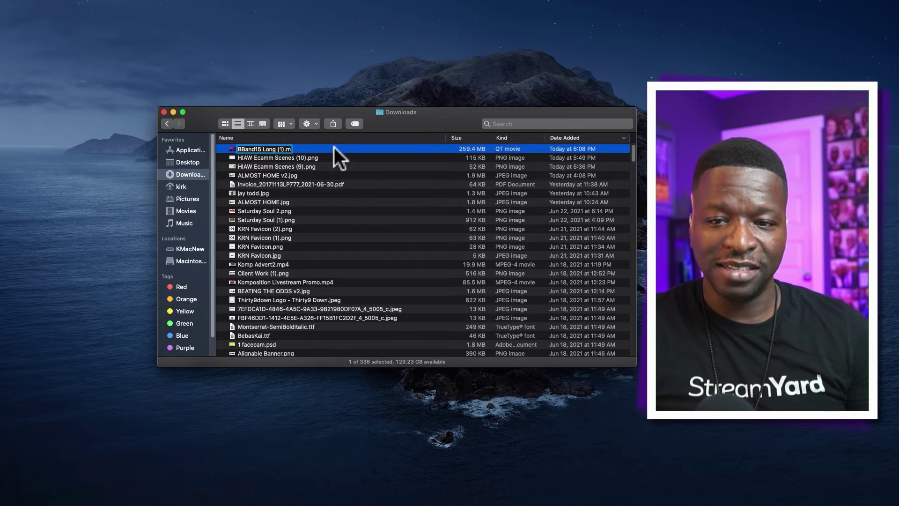
{"action": "type", "text": "p4"}
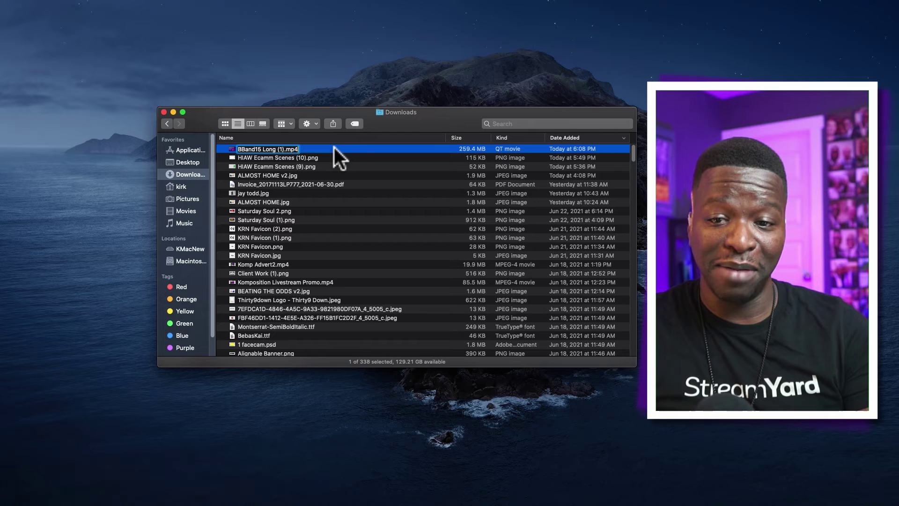
{"action": "key", "text": "Return"}
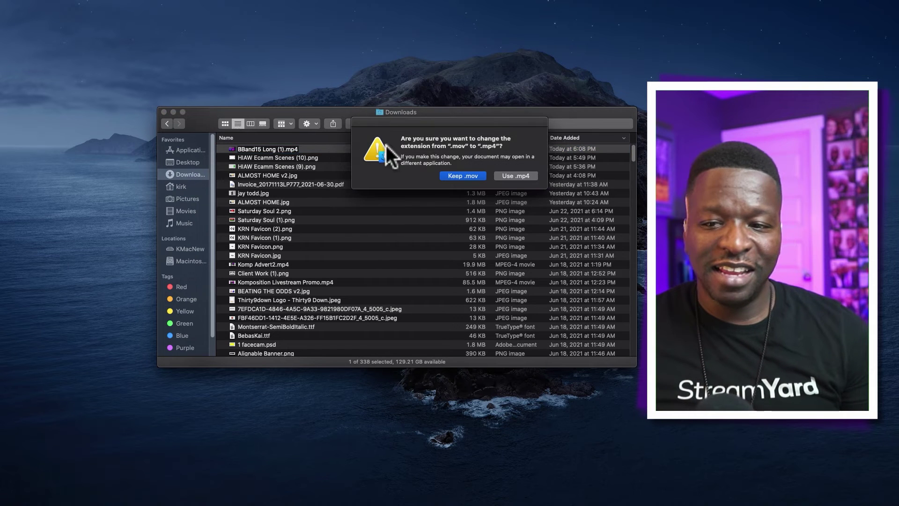
{"action": "left_click", "coordinate": [521, 176]}
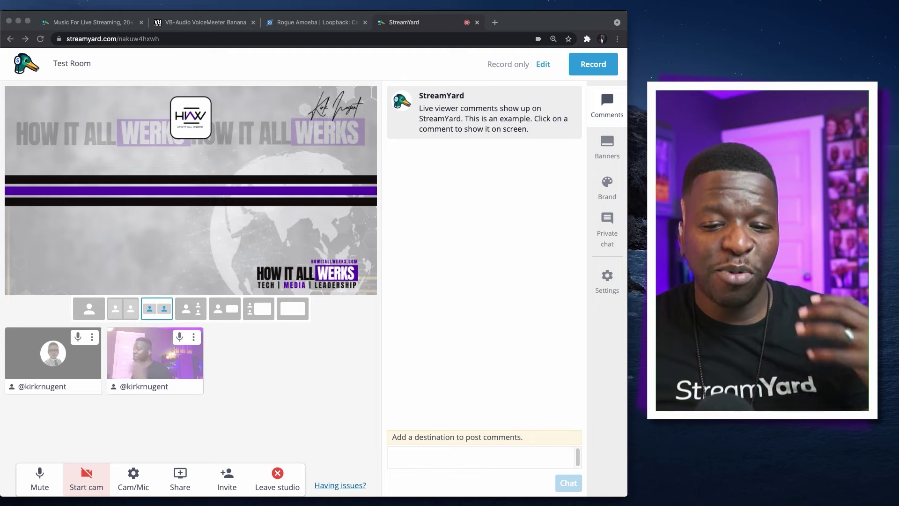
Step: Bring the StreamYard studio back to the front and review its settings panel
{"action": "left_click", "coordinate": [178, 481]}
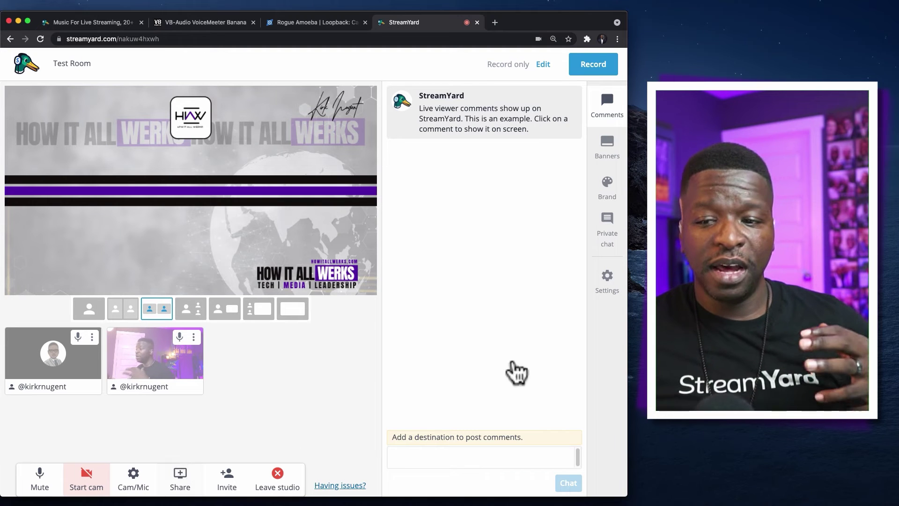
{"action": "left_click", "coordinate": [606, 287]}
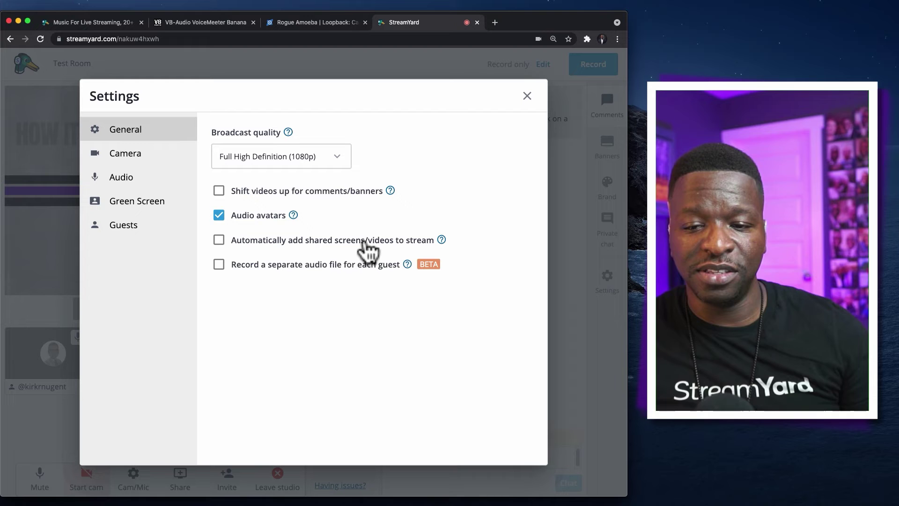
{"action": "left_click", "coordinate": [526, 96]}
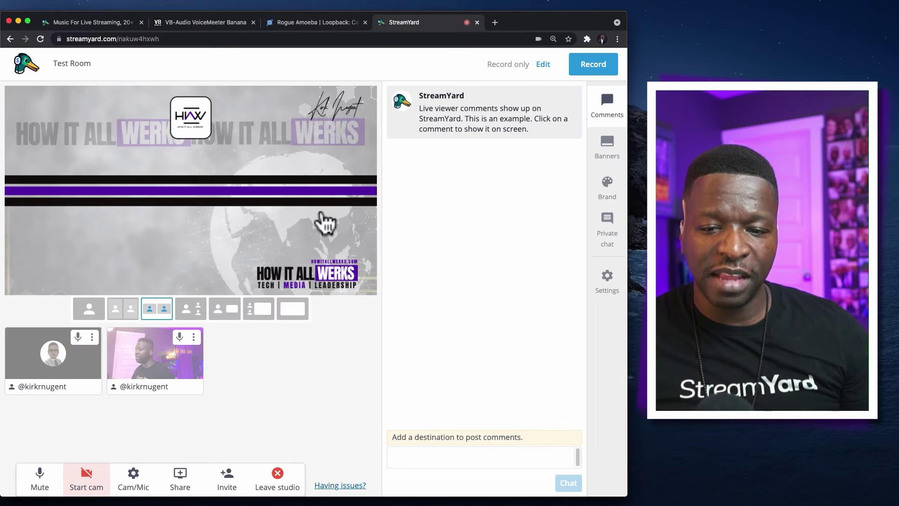
Step: Share the video file 'BBand15 Long (1).mp4' from Downloads into the studio
{"action": "left_click", "coordinate": [185, 477]}
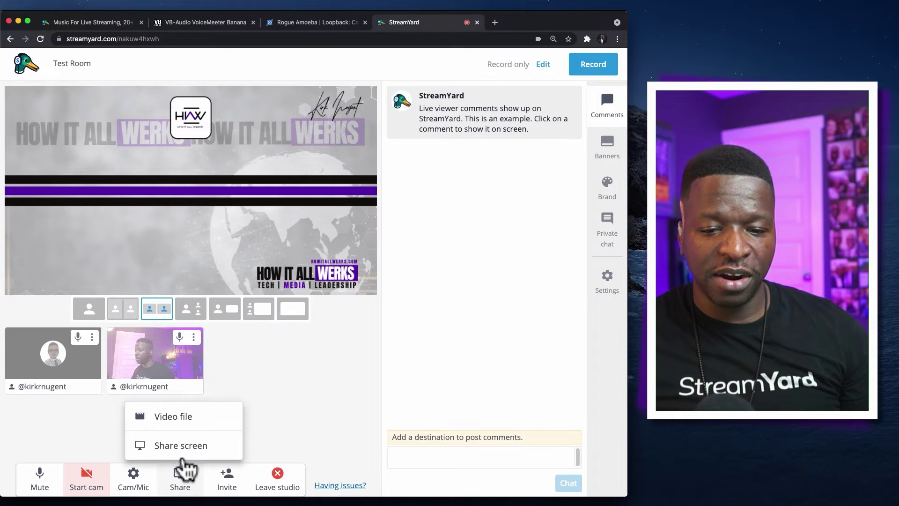
{"action": "left_click", "coordinate": [184, 415]}
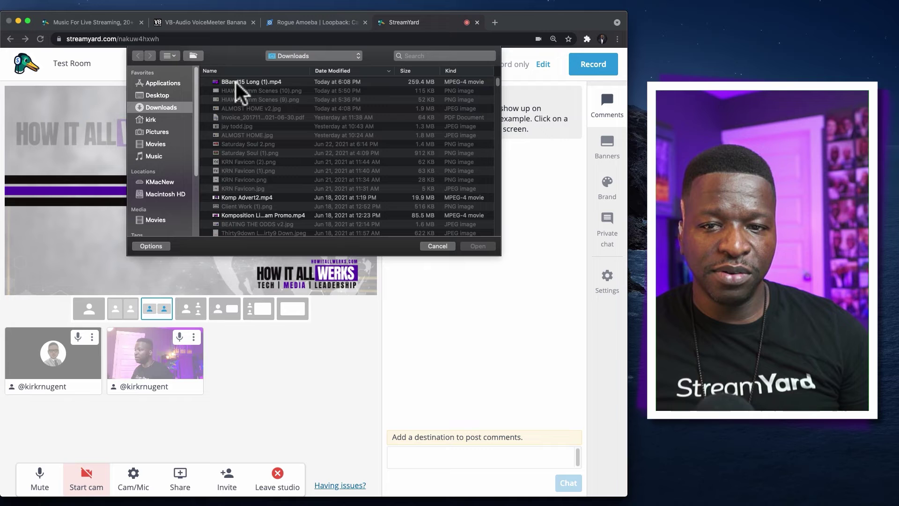
{"action": "left_click", "coordinate": [235, 82]}
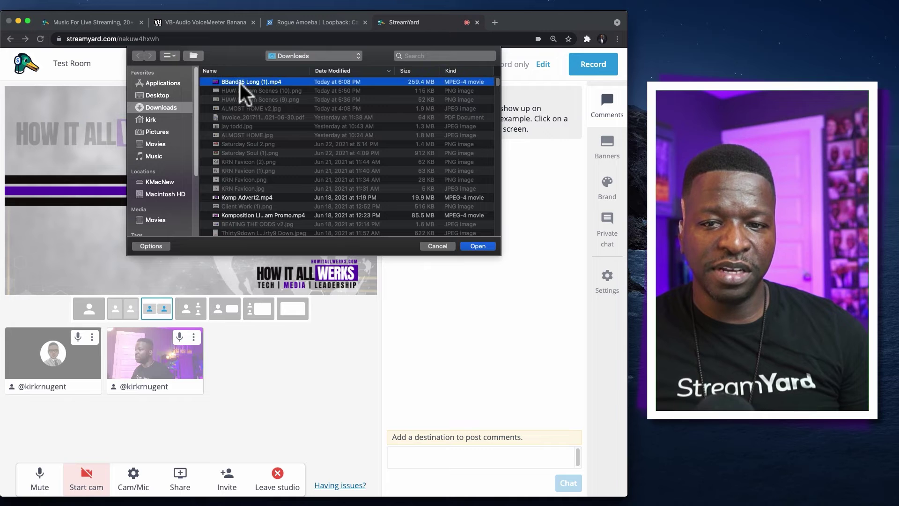
{"action": "left_click", "coordinate": [469, 246]}
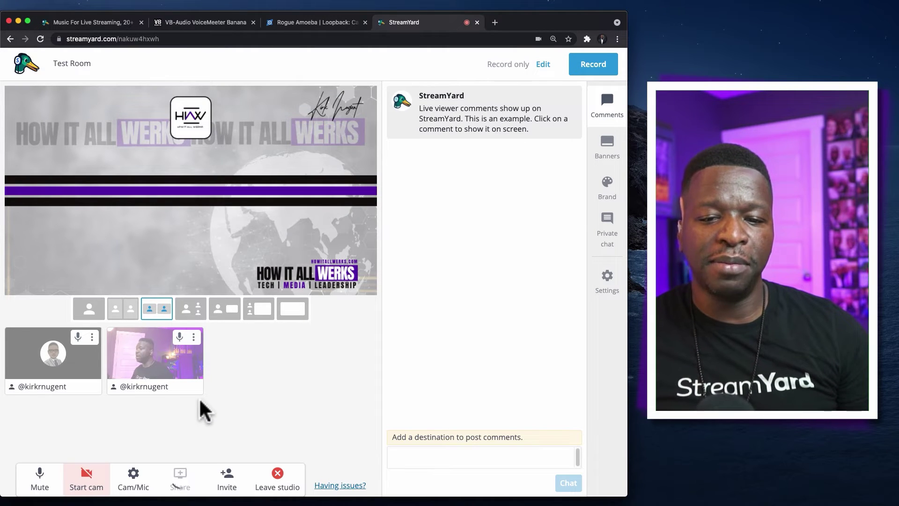
Step: Add the avatar, the camera feed and the music video clip to the stage
{"action": "mouse_move", "coordinate": [141, 371]}
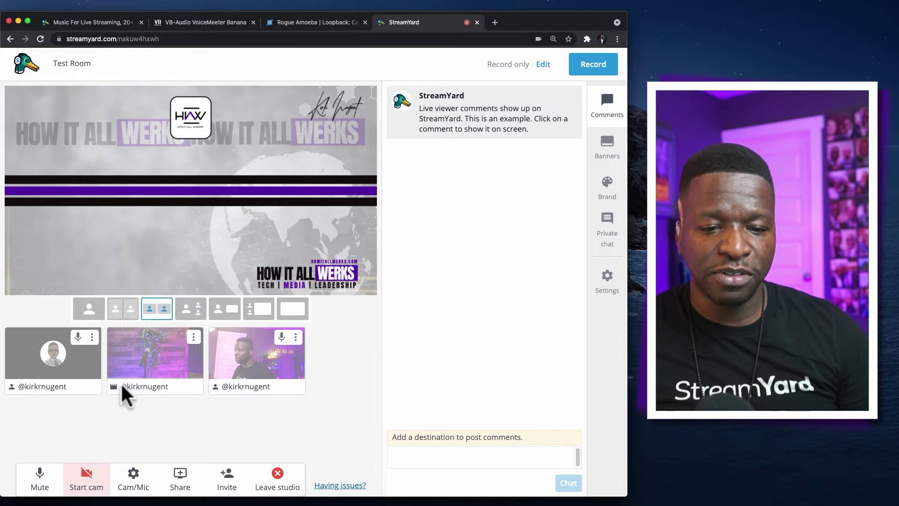
{"action": "mouse_move", "coordinate": [70, 366]}
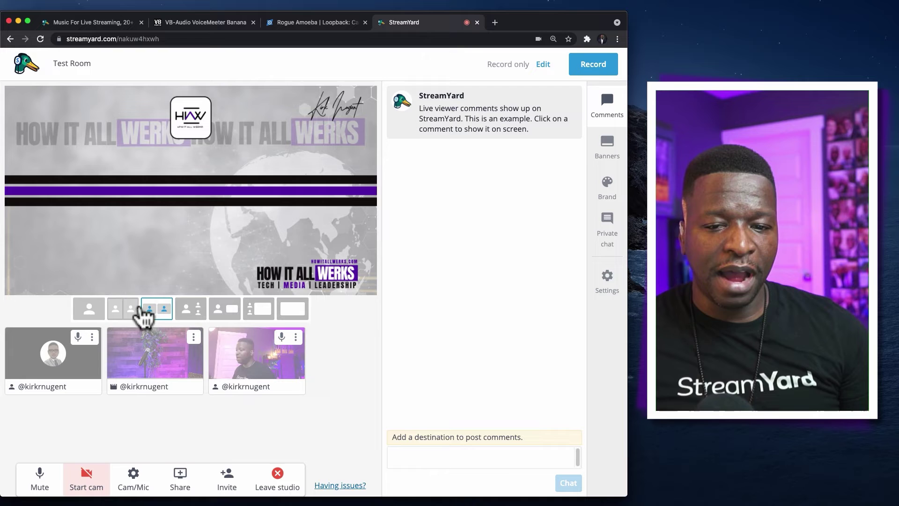
{"action": "left_click", "coordinate": [46, 361]}
{"action": "mouse_move", "coordinate": [229, 373]}
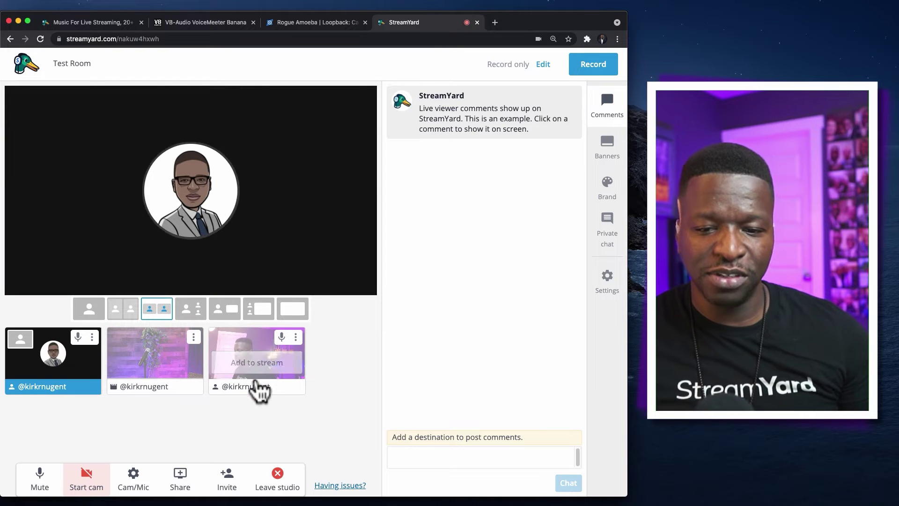
{"action": "left_click", "coordinate": [250, 364]}
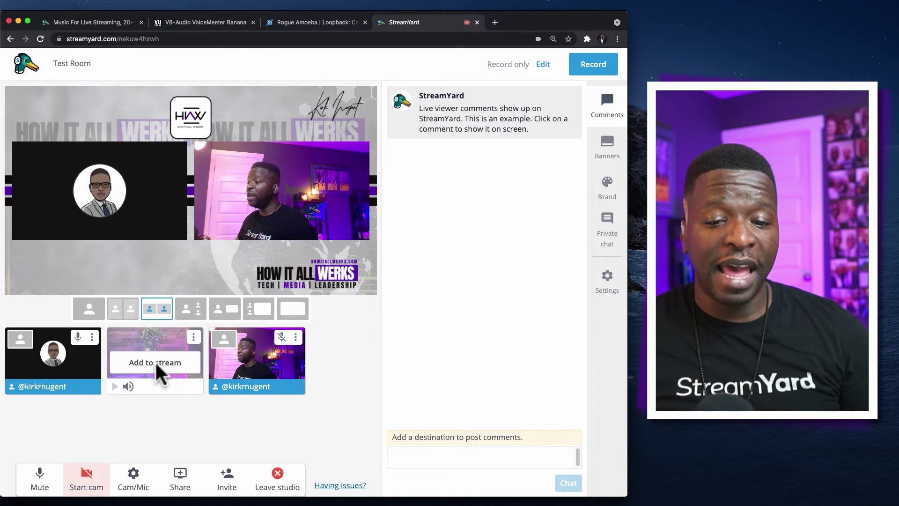
{"action": "left_click", "coordinate": [155, 362]}
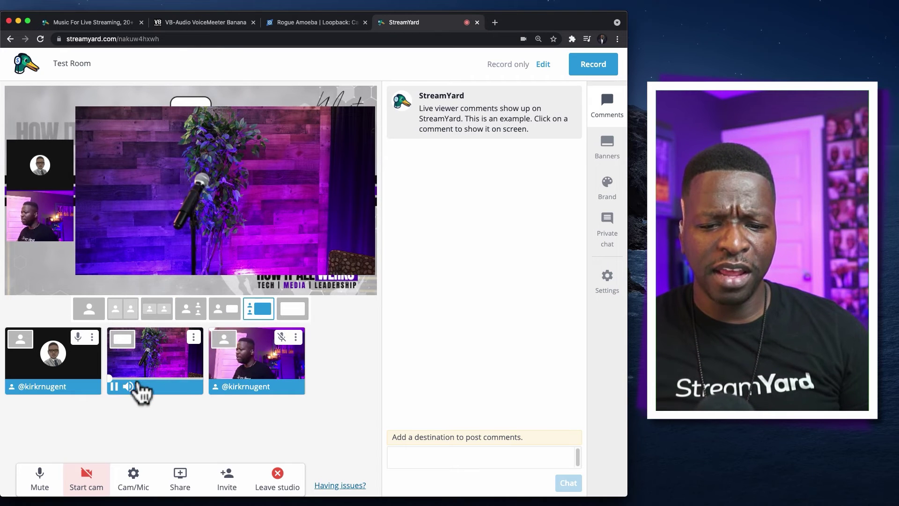
Step: Lower the music video clip's playback volume
{"action": "mouse_move", "coordinate": [124, 390]}
{"action": "left_click_drag", "start_coordinate": [169, 388], "coordinate": [145, 388]}
{"action": "left_click", "coordinate": [159, 388]}
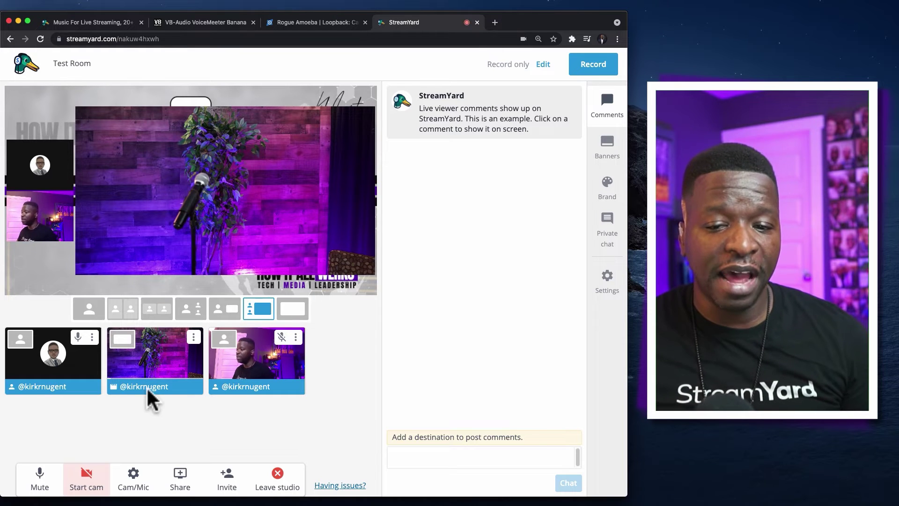
{"action": "mouse_move", "coordinate": [187, 362]}
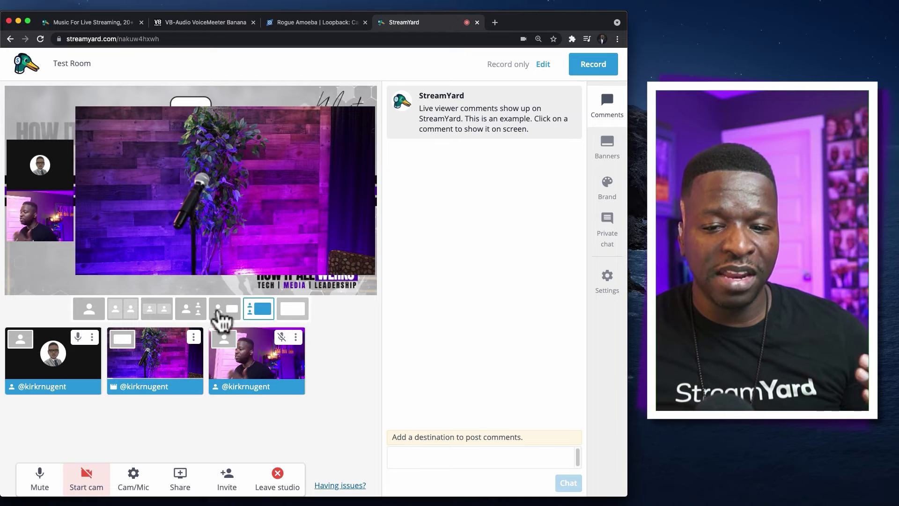
Step: Try the clip-focused layouts: full-screen clip, clip with side thumbnails, person beside video
{"action": "left_click", "coordinate": [291, 313]}
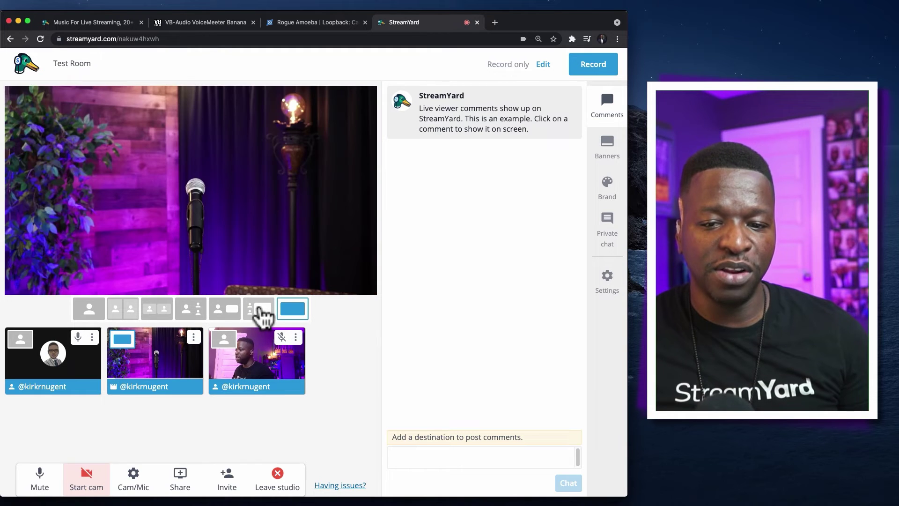
{"action": "left_click", "coordinate": [260, 313]}
{"action": "left_click", "coordinate": [232, 319]}
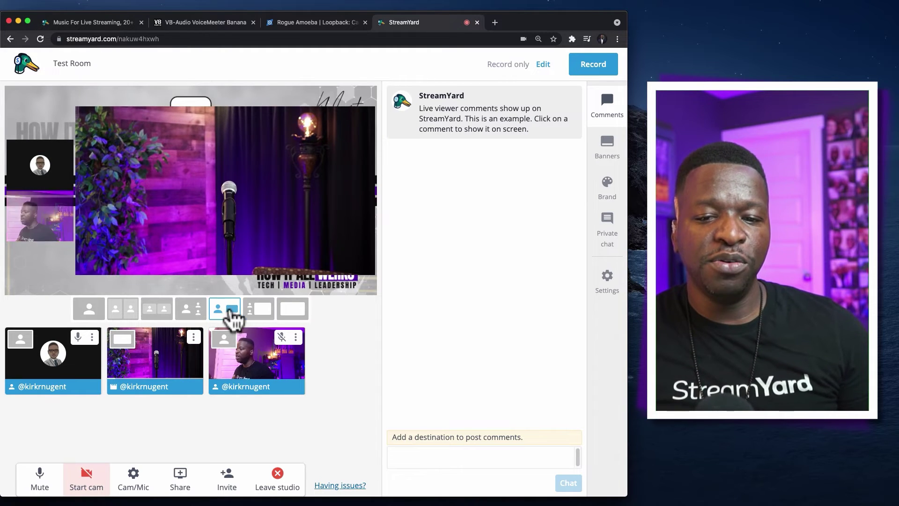
{"action": "left_click", "coordinate": [270, 313]}
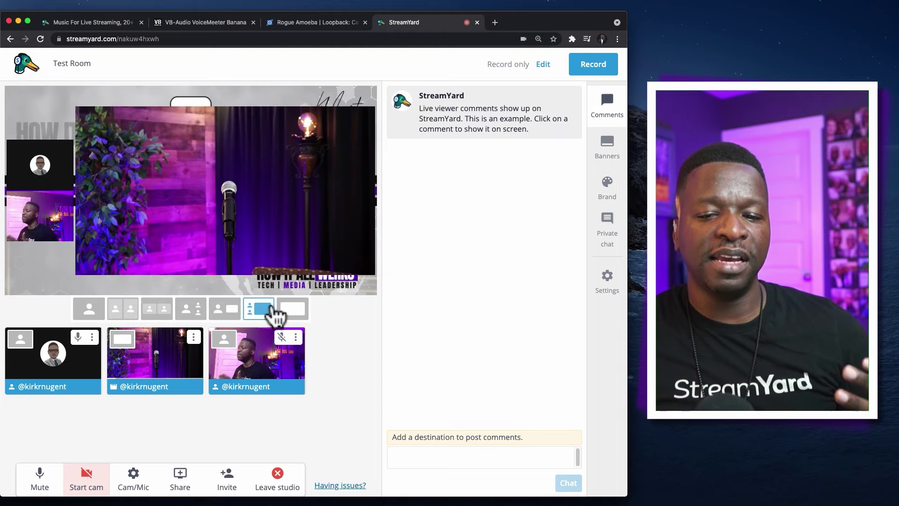
{"action": "left_click", "coordinate": [282, 311]}
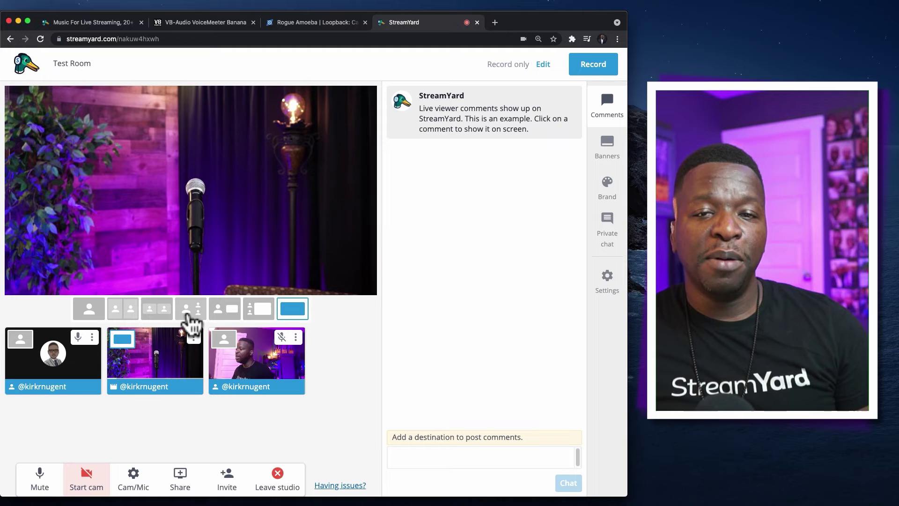
Step: Try avatar-and-camera layouts, settling on the framed side-by-side arrangement over the branded background
{"action": "left_click", "coordinate": [188, 313]}
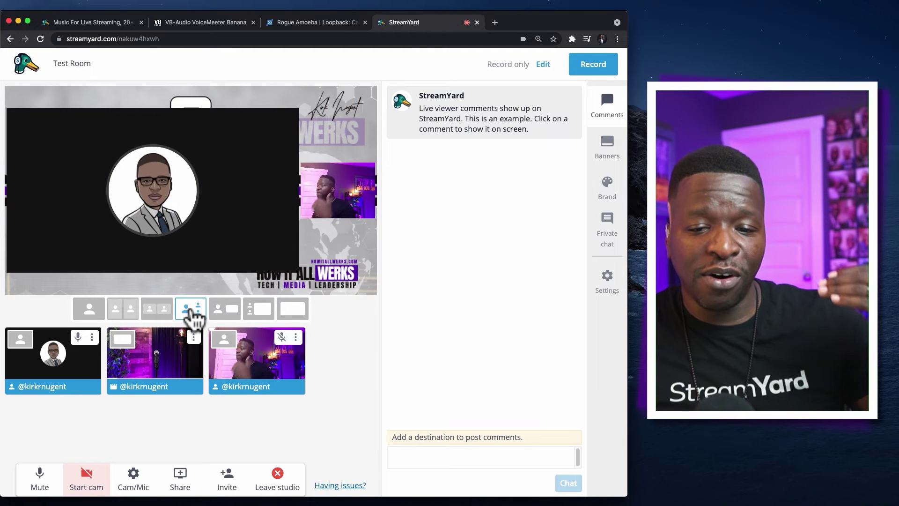
{"action": "left_click", "coordinate": [159, 312]}
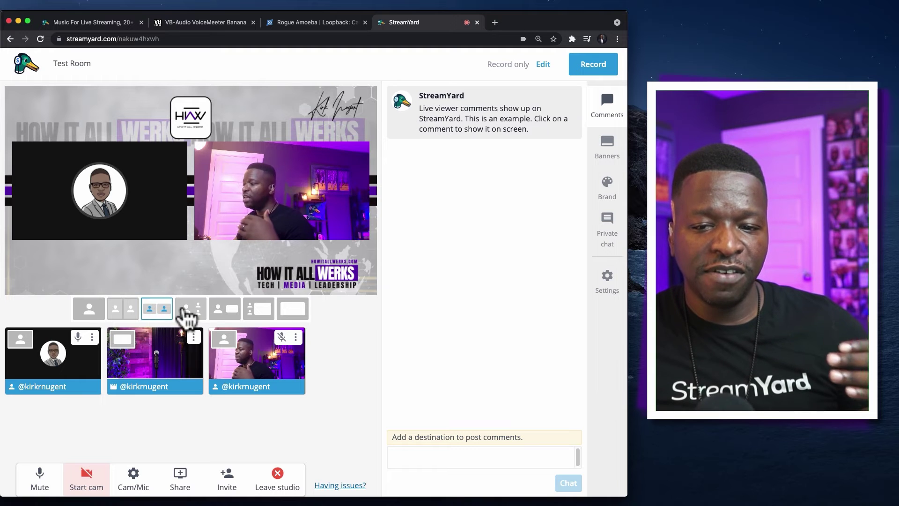
{"action": "left_click", "coordinate": [187, 313]}
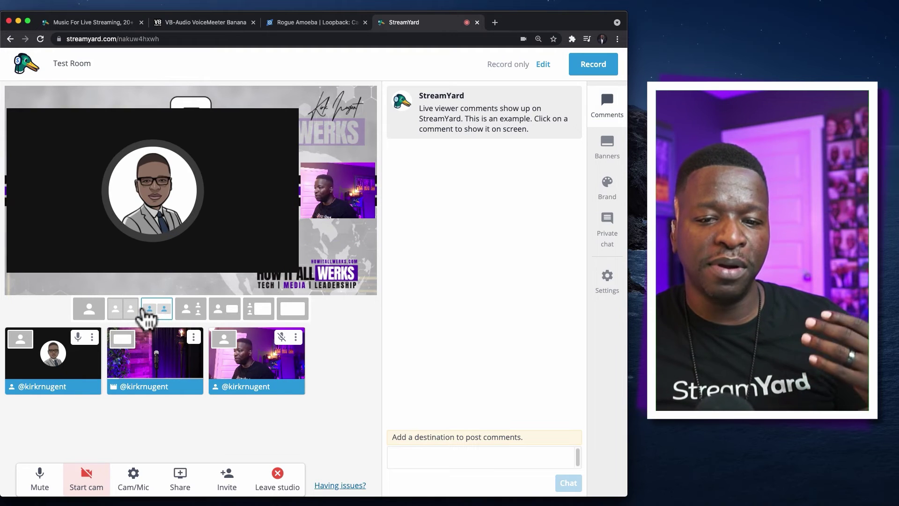
{"action": "left_click", "coordinate": [123, 313]}
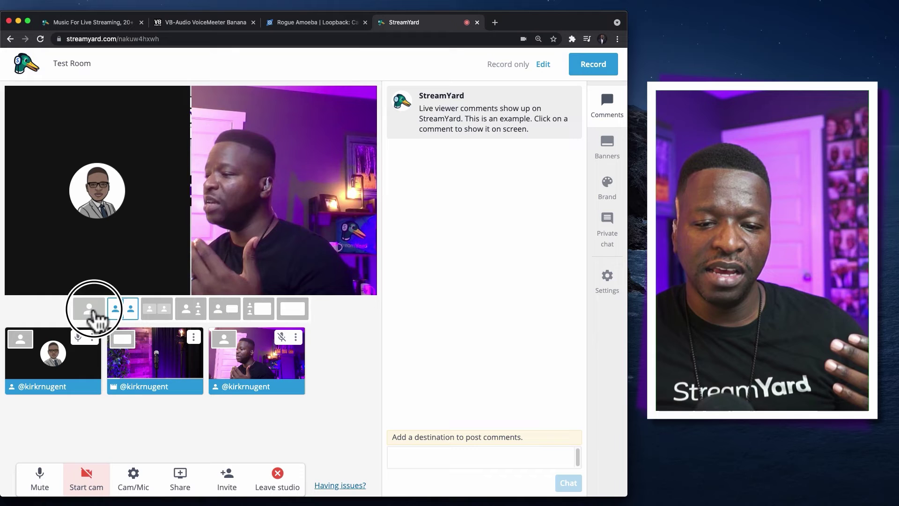
{"action": "left_click", "coordinate": [94, 310]}
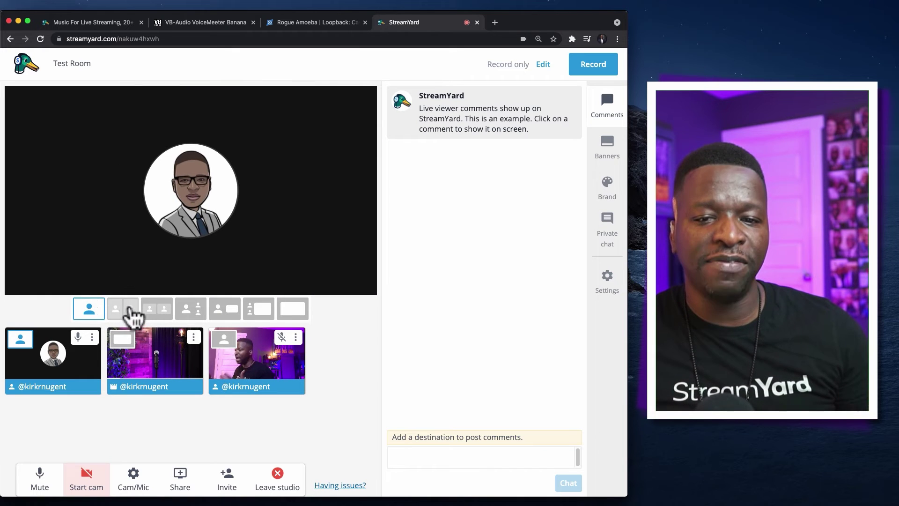
{"action": "left_click", "coordinate": [132, 311]}
{"action": "left_click", "coordinate": [158, 310]}
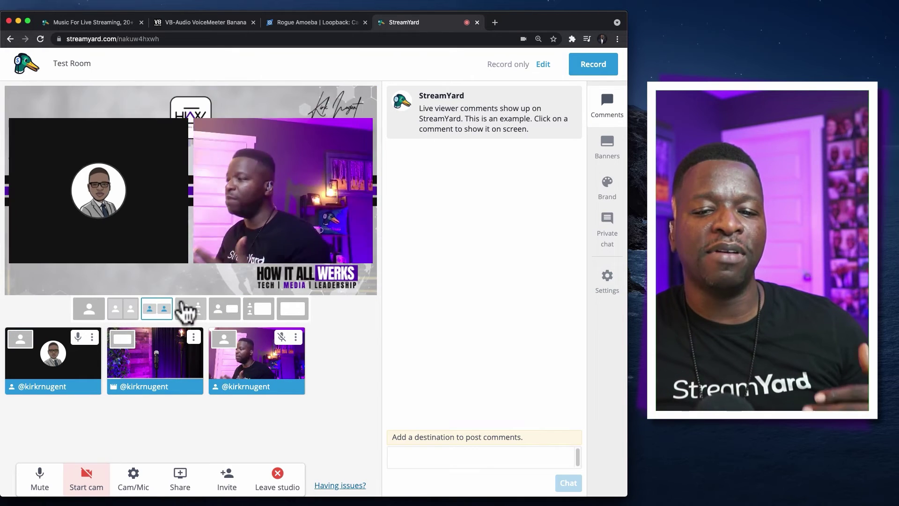
{"action": "left_click", "coordinate": [188, 312]}
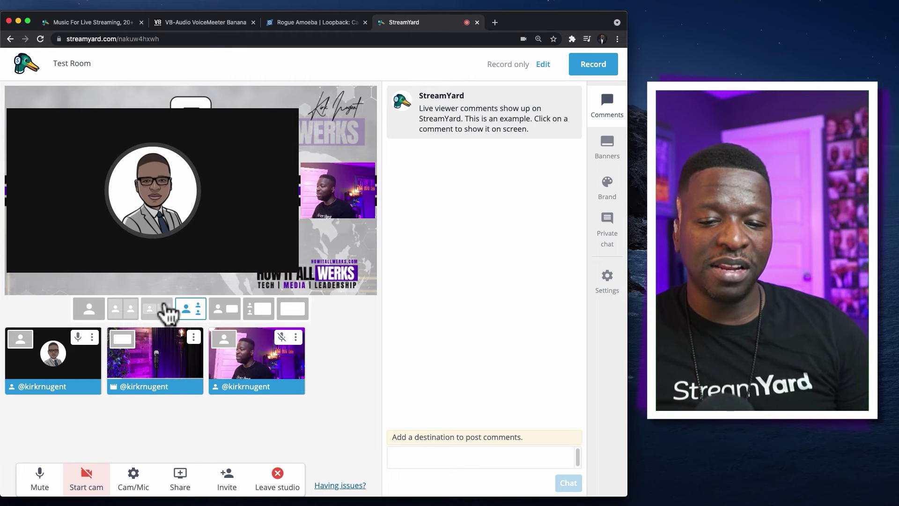
{"action": "left_click", "coordinate": [165, 311]}
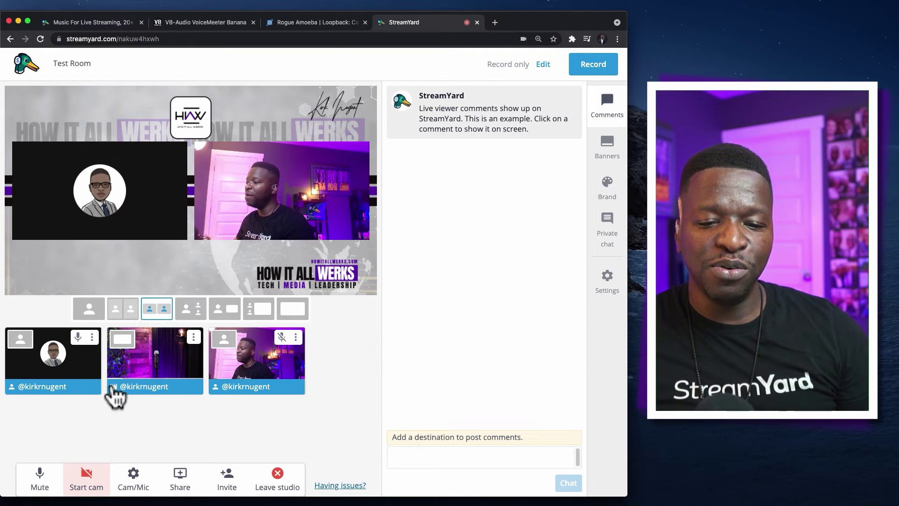
{"action": "mouse_move", "coordinate": [110, 370]}
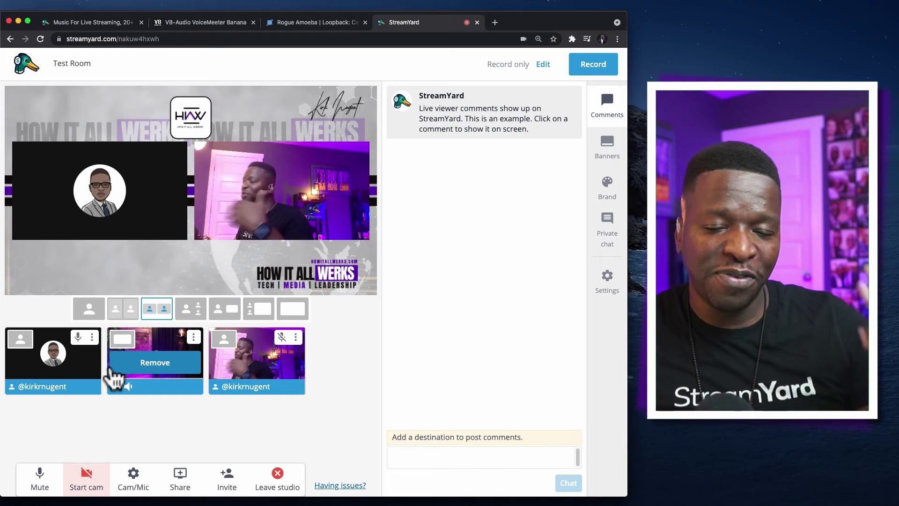